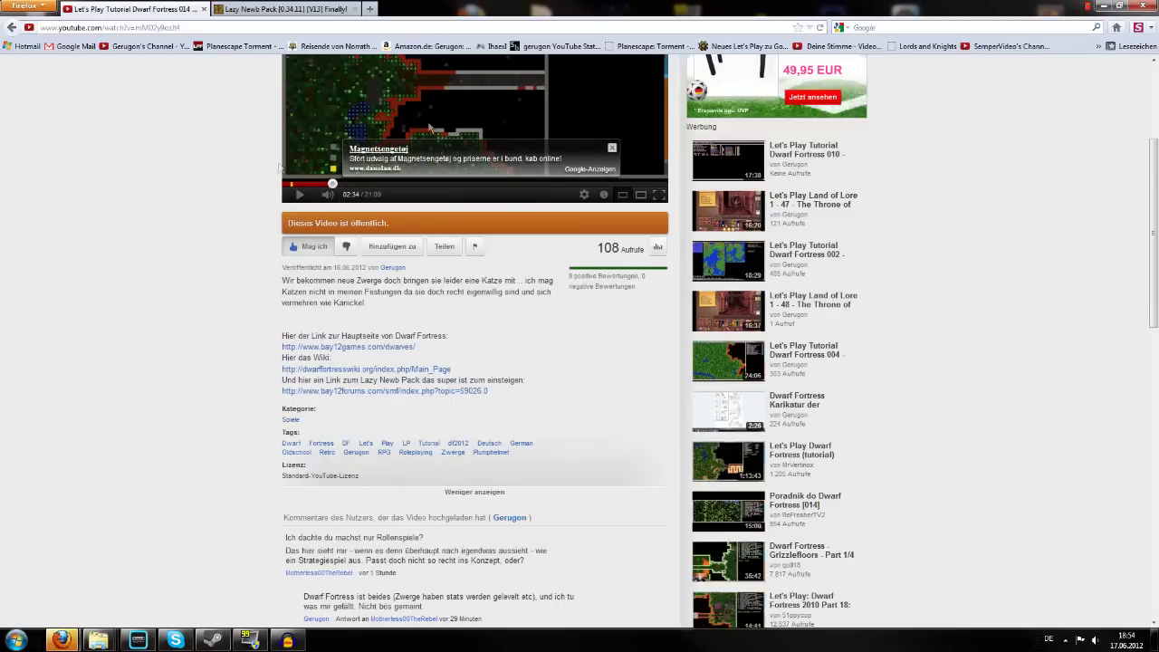
# Open the Lazy Newb Pack forum thread from the video description and go to its download links.
pyautogui.scroll(3, 156, 306)
pyautogui.scroll(2, 156, 306)
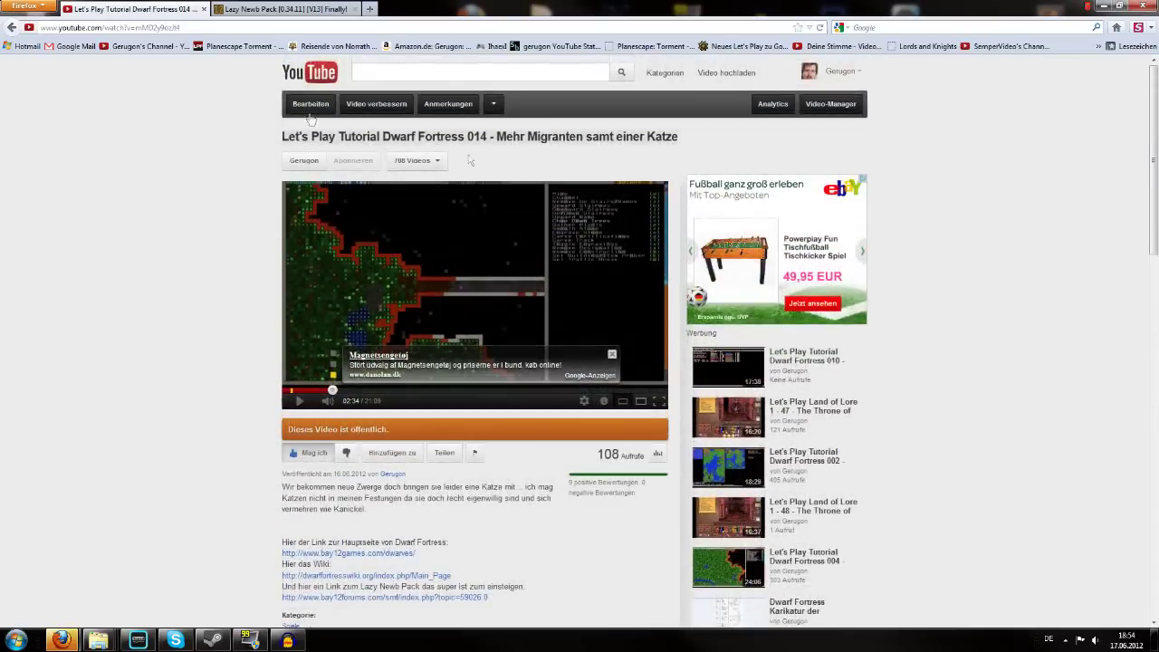
pyautogui.scroll(-5, 168, 251)
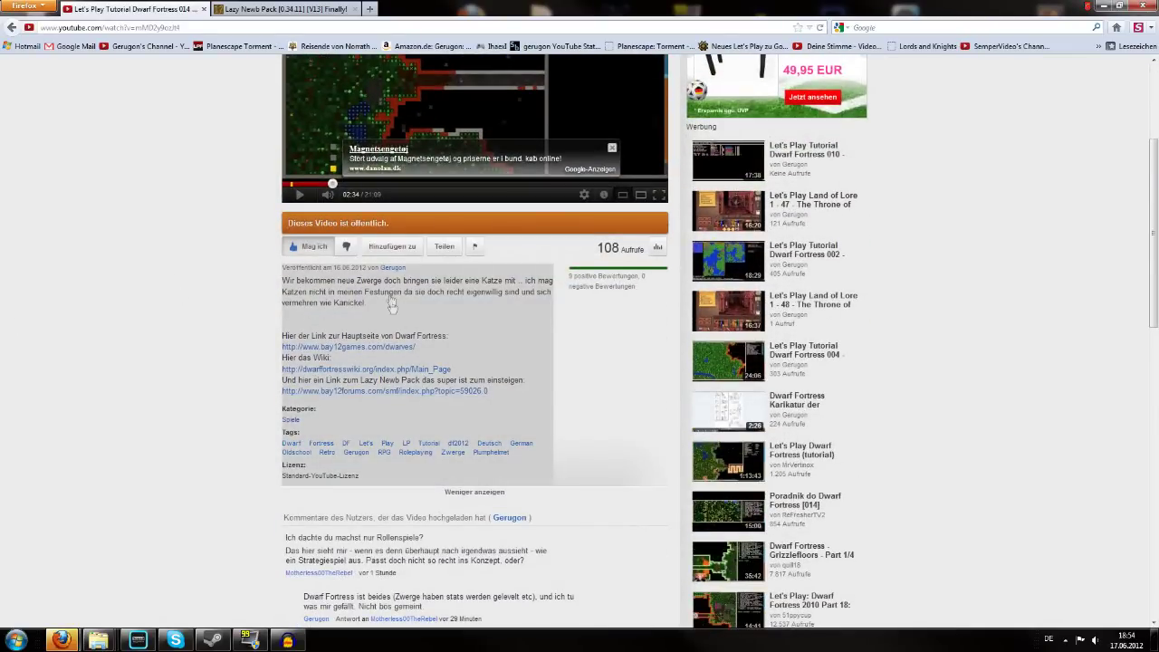
pyautogui.click(371, 398)
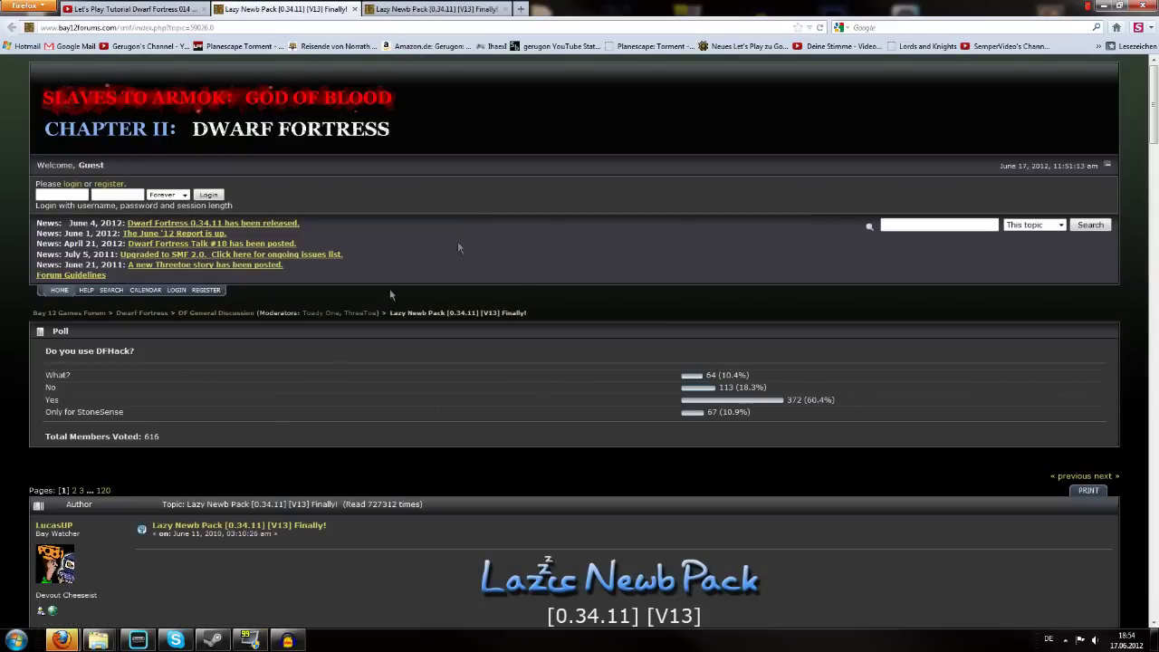
pyautogui.scroll(-3, 405, 525)
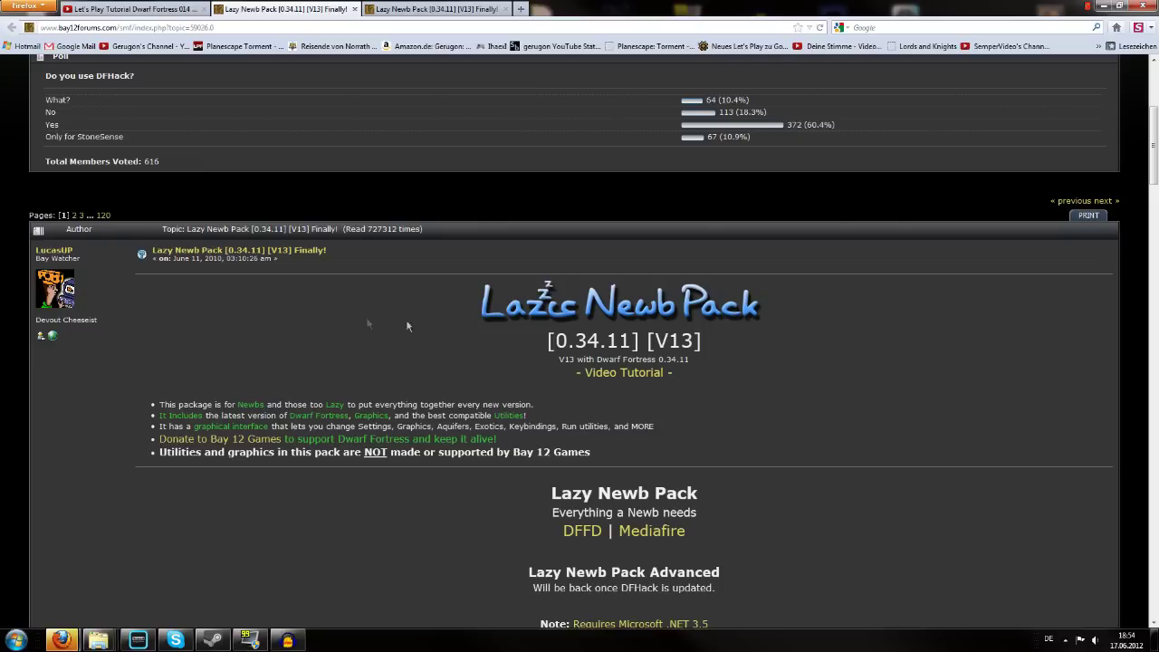
pyautogui.scroll(-3, 420, 300)
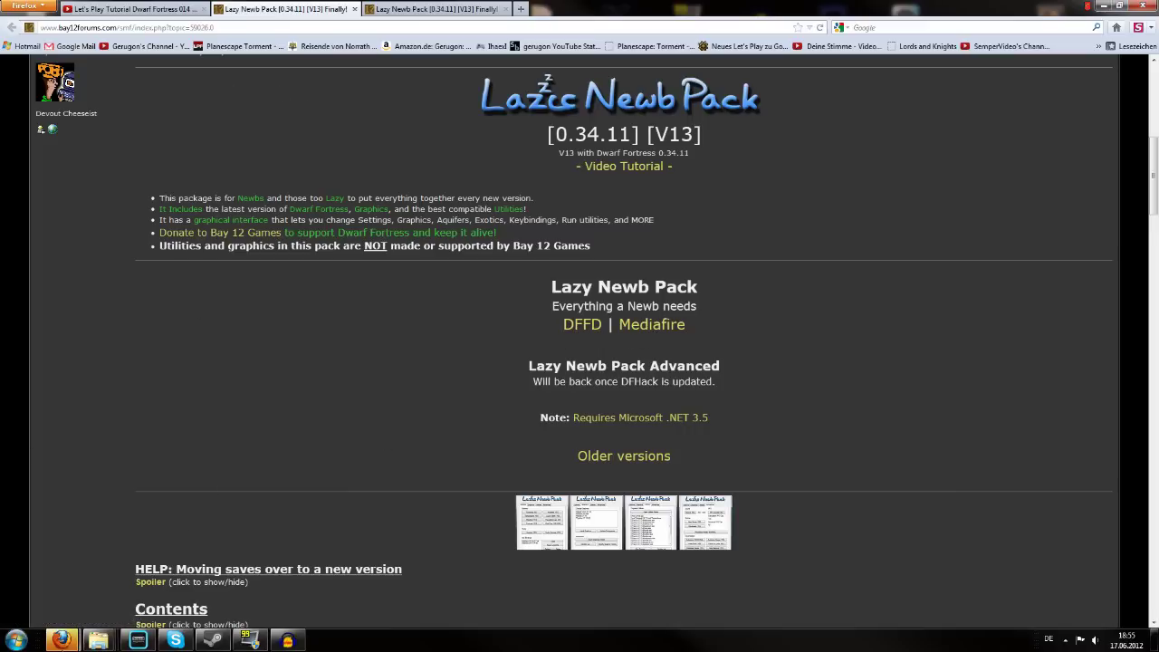
# Open the downloaded LazyNewbPack [0.34.11] [V13](1).zip archive from the browser's download list.
pyautogui.moveTo(73, 639)
pyautogui.click(214, 588)
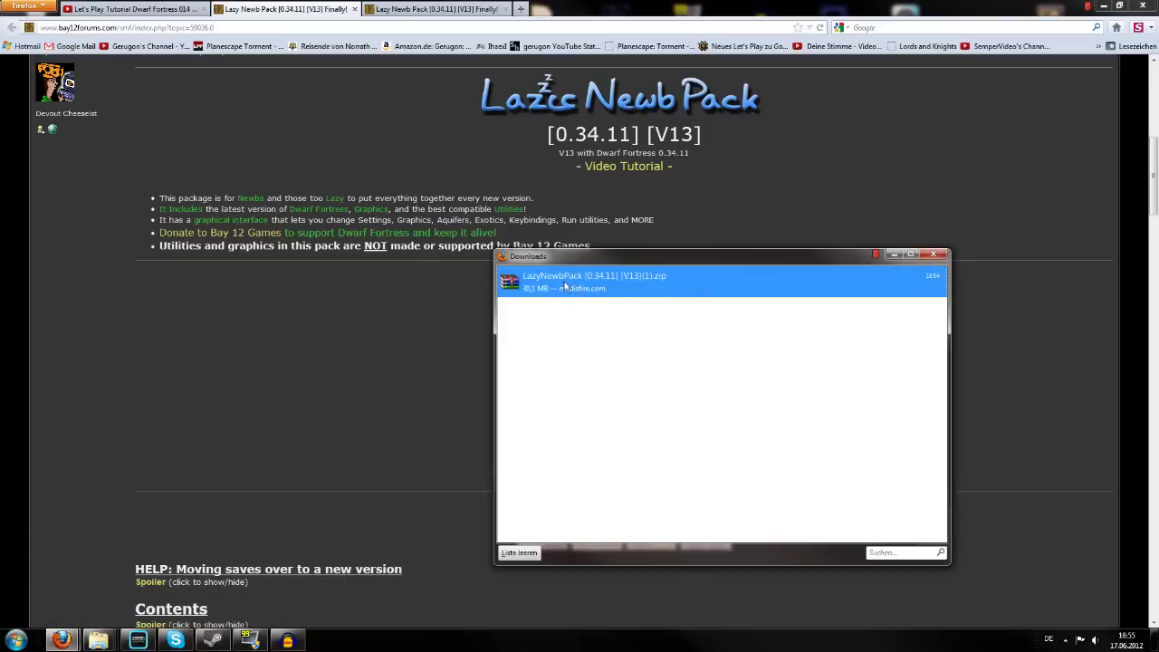
pyautogui.rightClick(564, 283)
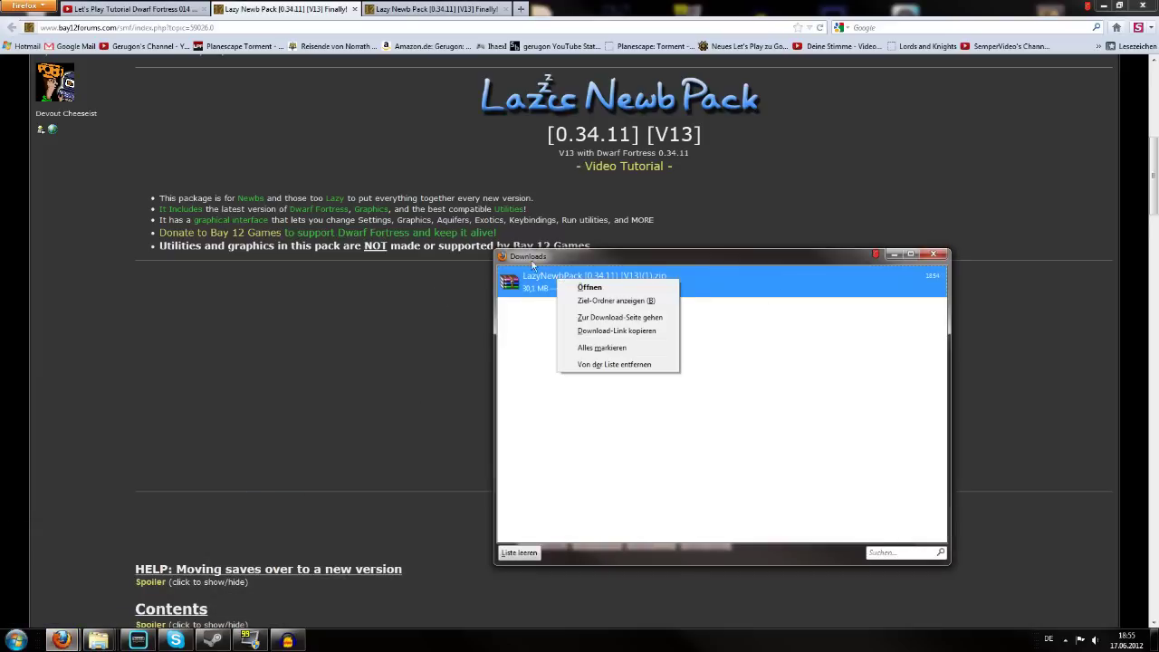
pyautogui.click(589, 286)
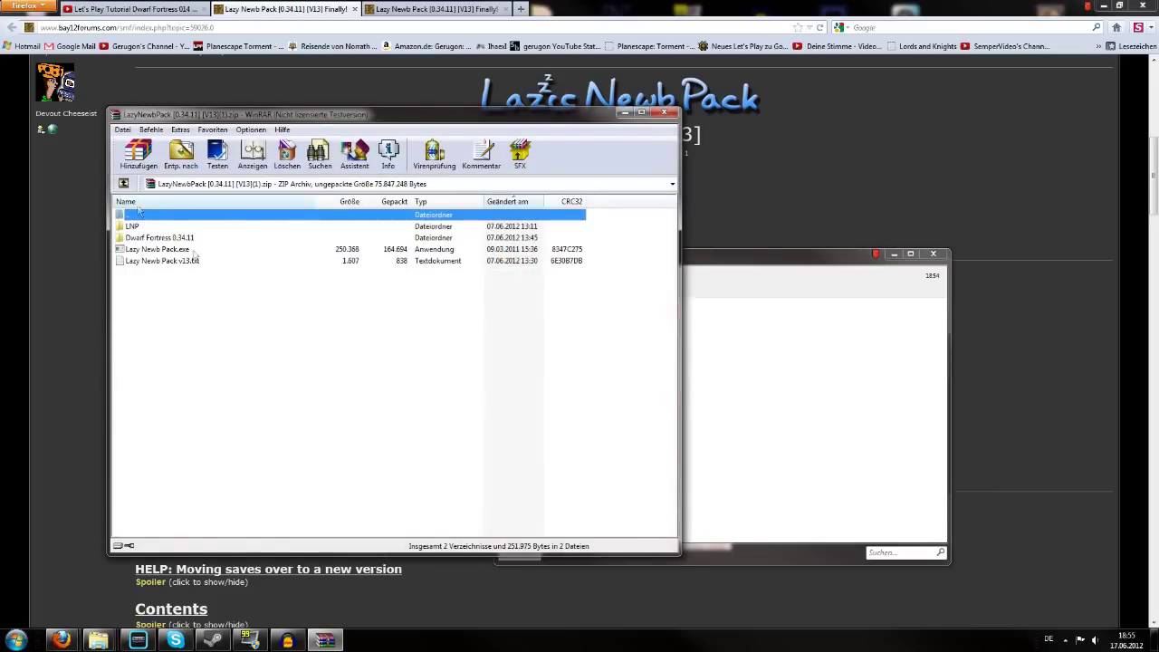
# Extract the whole archive into a new folder named Zwerge on the desktop.
pyautogui.click(459, 338)
pyautogui.click(181, 154)
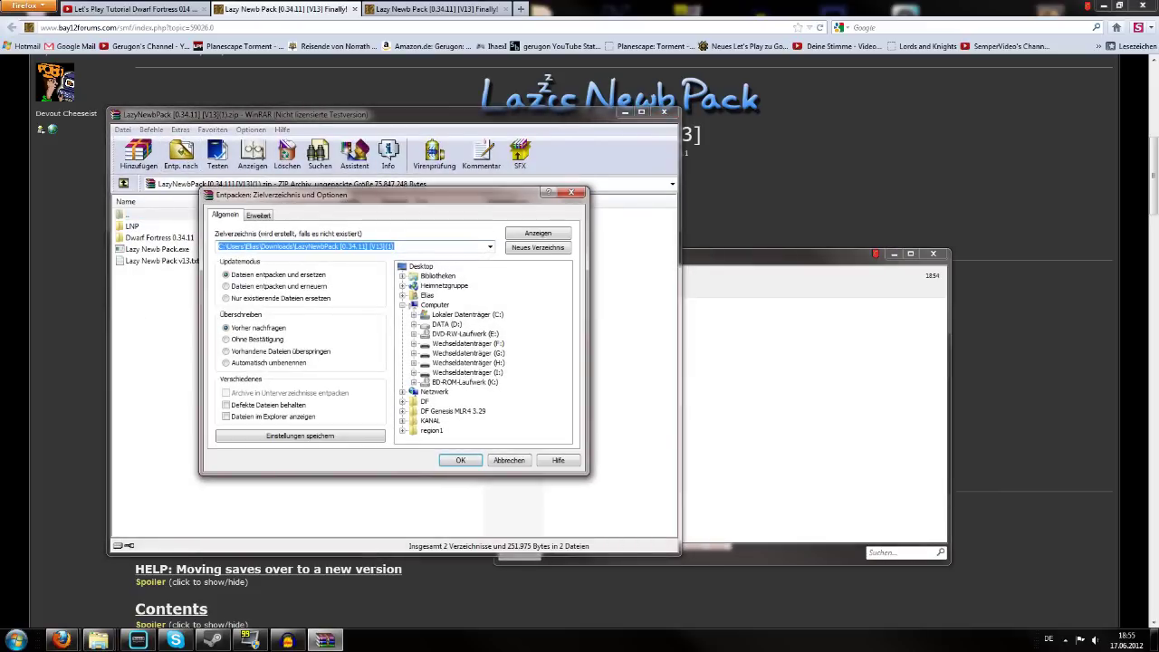
pyautogui.click(421, 266)
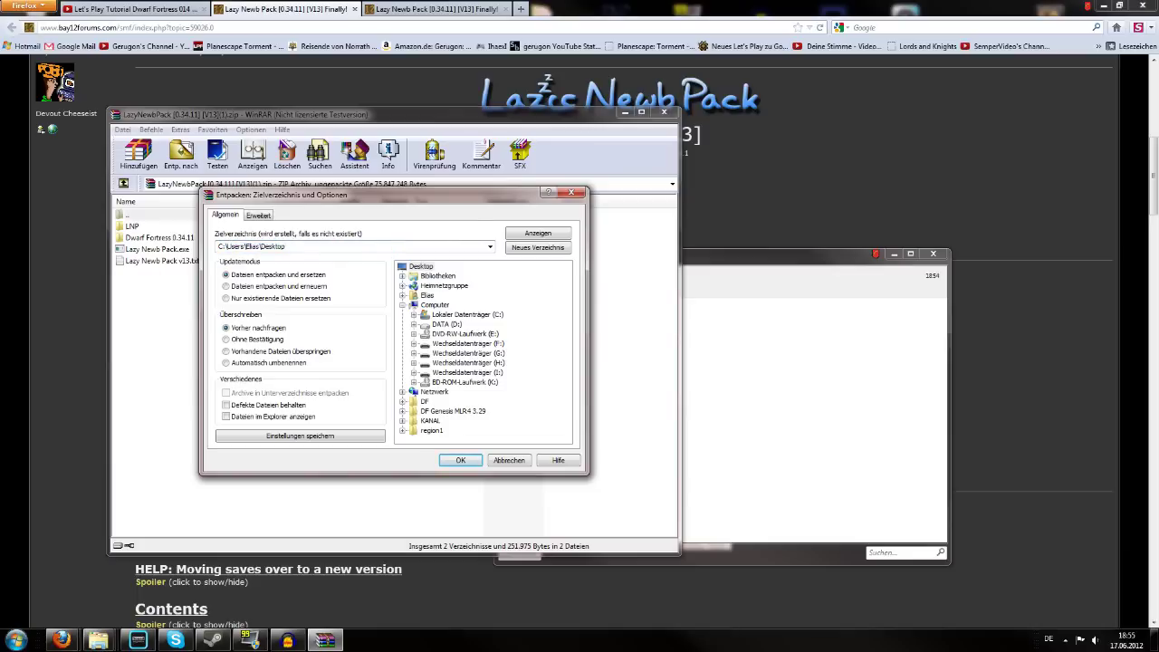
pyautogui.write('\\Zwi')
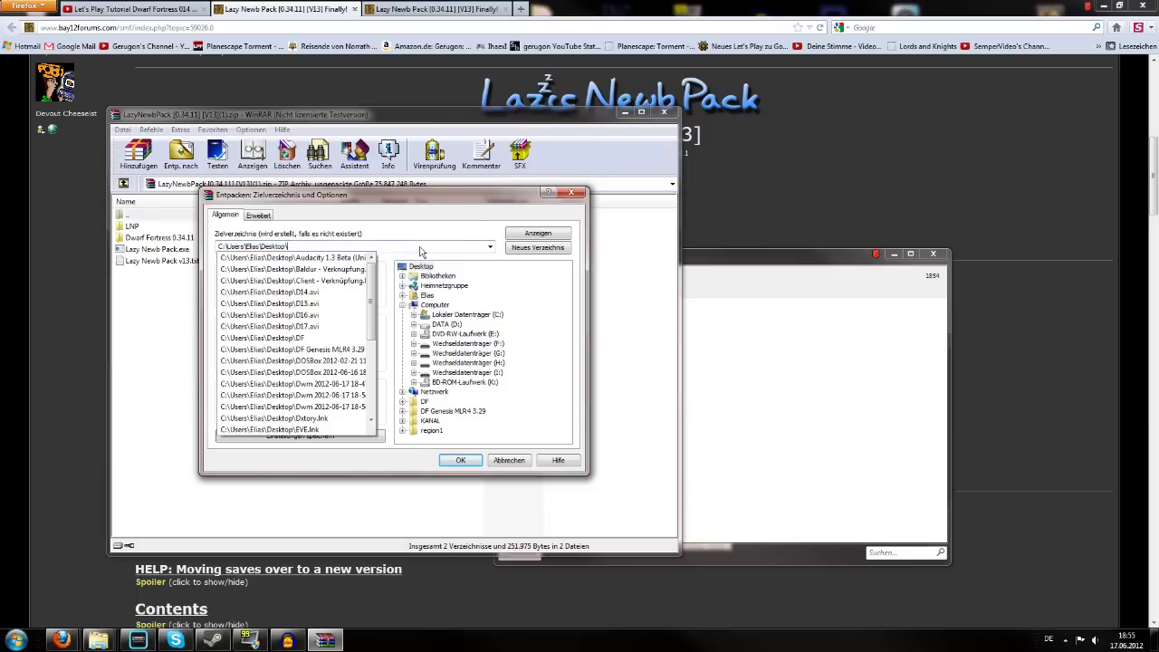
pyautogui.press('Return')
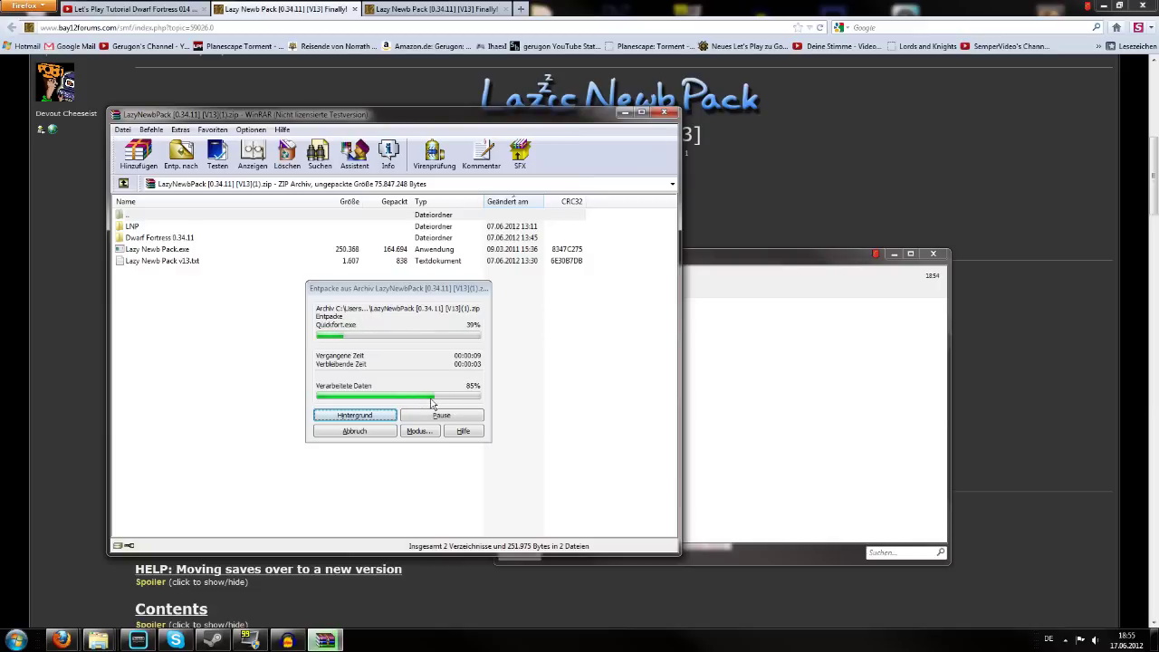
# Clear the download list from view and close the archive window to expose the desktop.
pyautogui.click(892, 256)
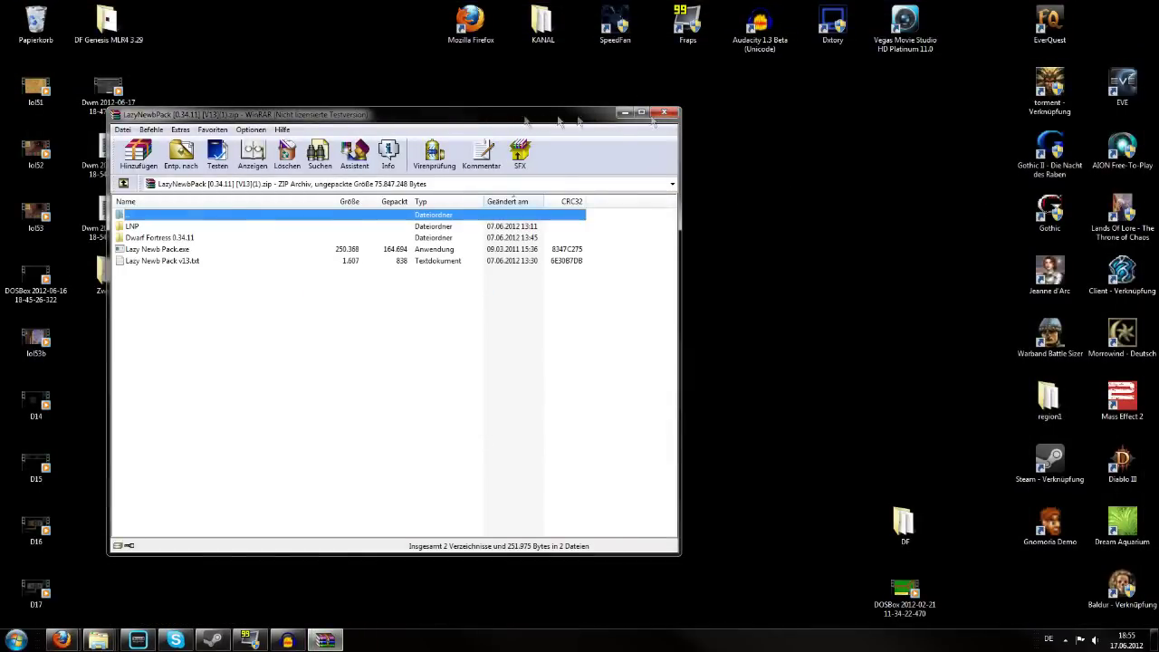
pyautogui.moveTo(520, 120); pyautogui.dragTo(789, 124)
pyautogui.click(934, 116)
# Move the Zwerge folder toward the middle of the desktop and launch the Lazy Newb Pack application from it.
pyautogui.moveTo(107, 272); pyautogui.dragTo(478, 280)
pyautogui.doubleClick(478, 282)
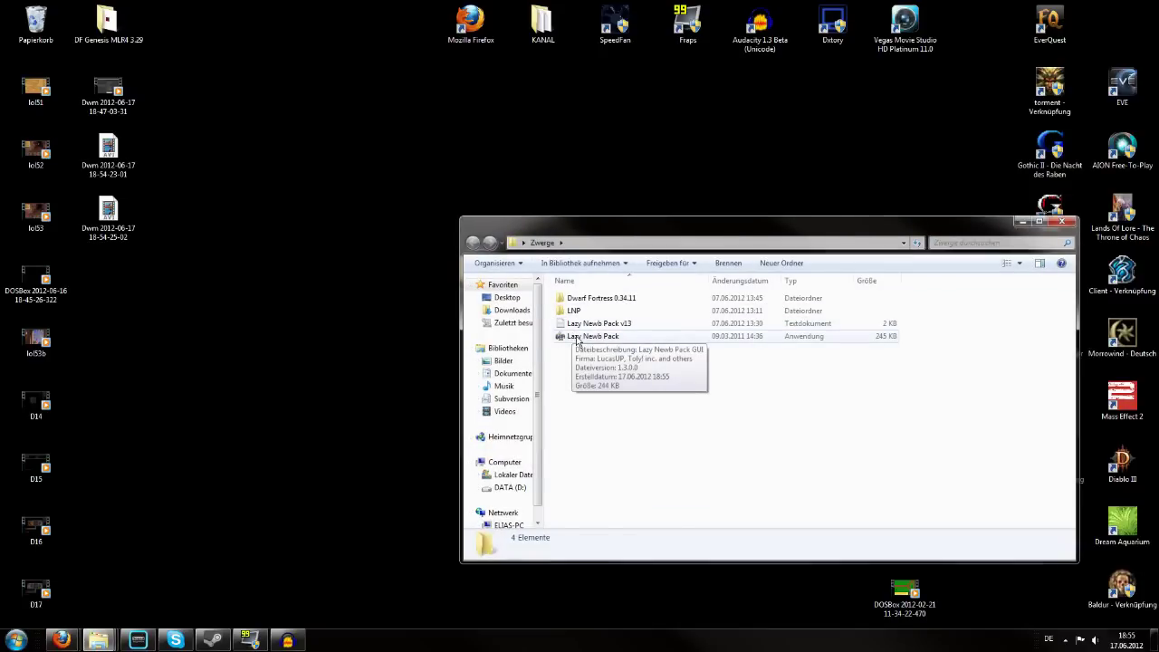
pyautogui.rightClick(576, 339)
pyautogui.click(662, 61)
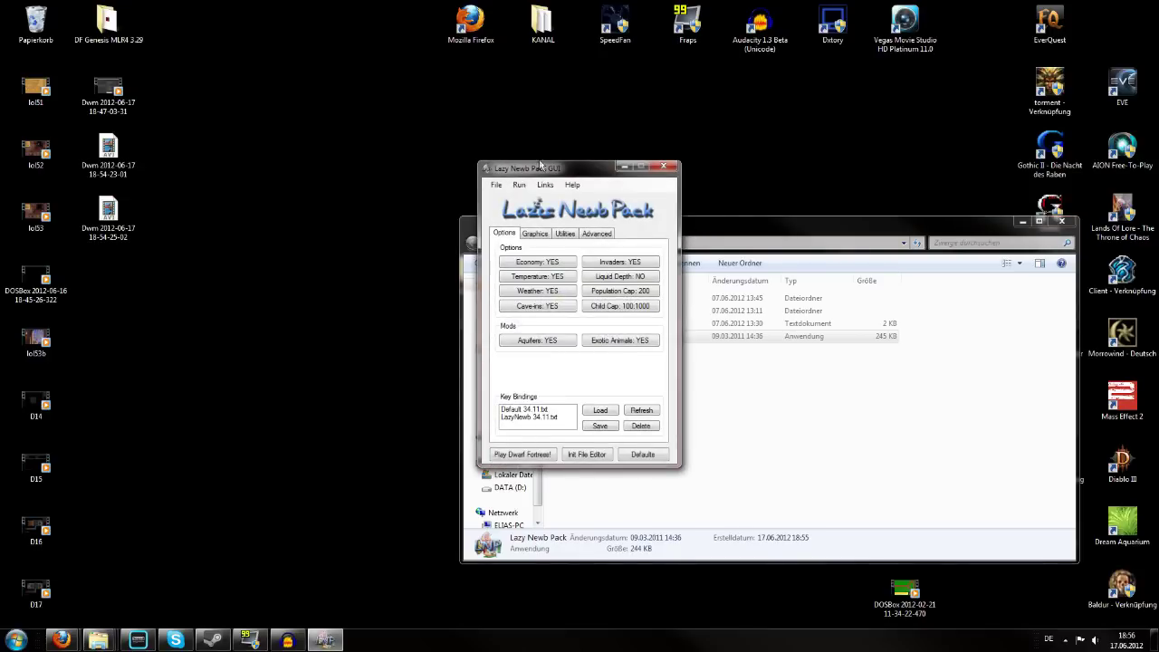
pyautogui.moveTo(544, 170); pyautogui.dragTo(297, 146)
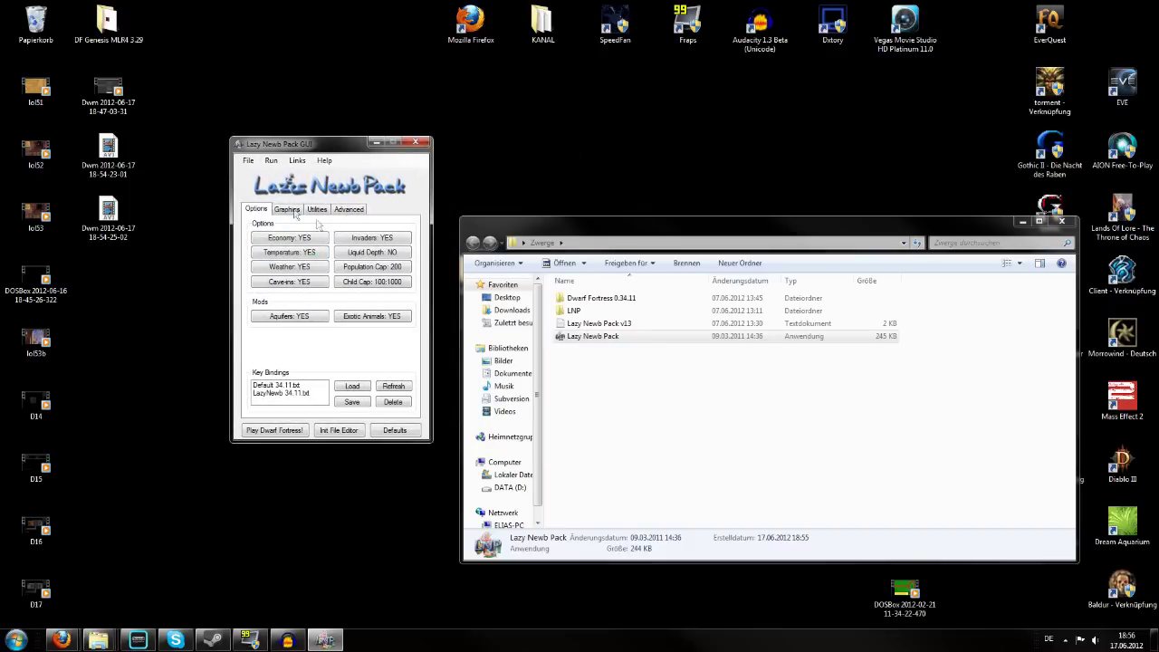
# Install the Phoebus 34.11v00 graphics set and update the savegames to use it.
pyautogui.click(288, 211)
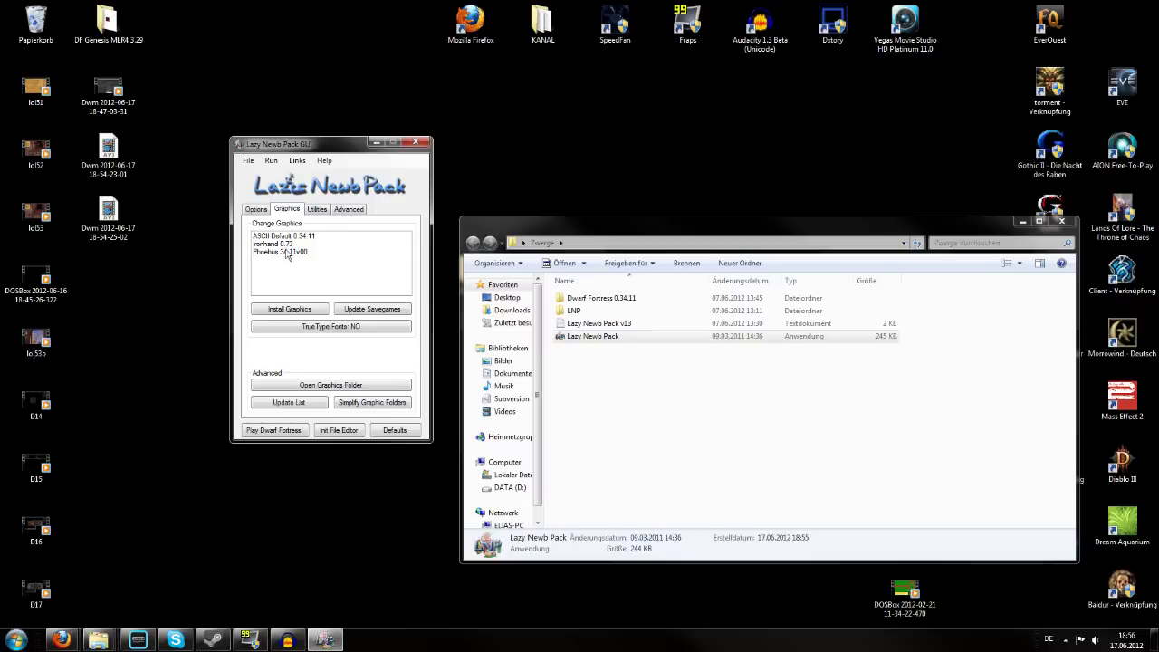
pyautogui.click(267, 245)
pyautogui.click(293, 252)
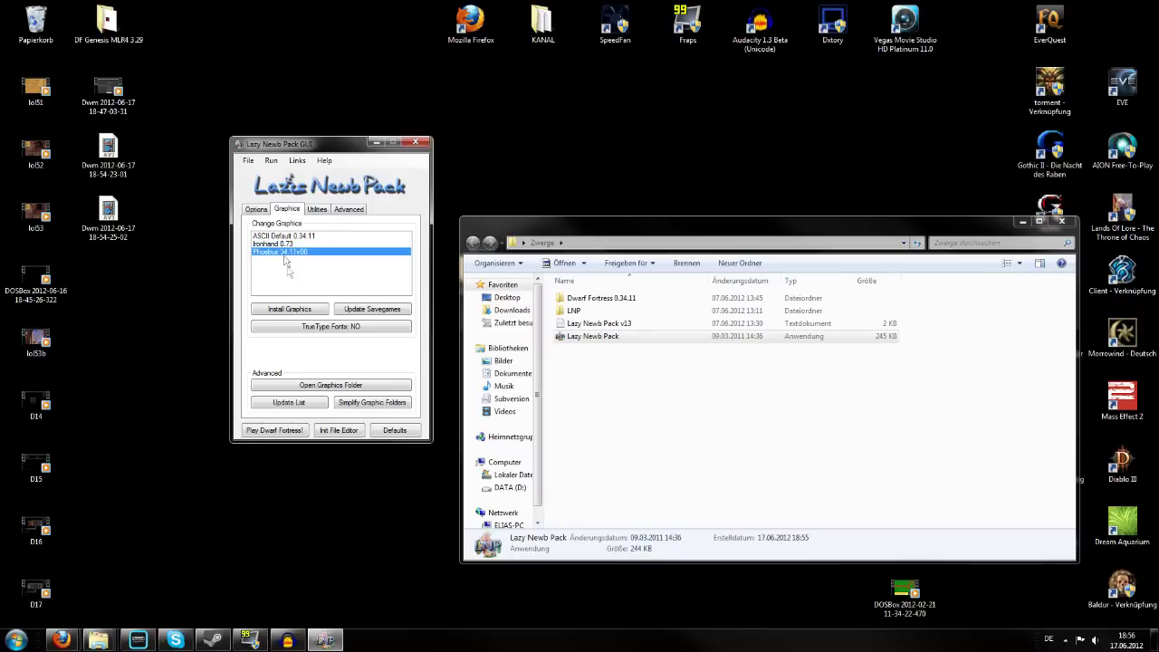
pyautogui.click(291, 309)
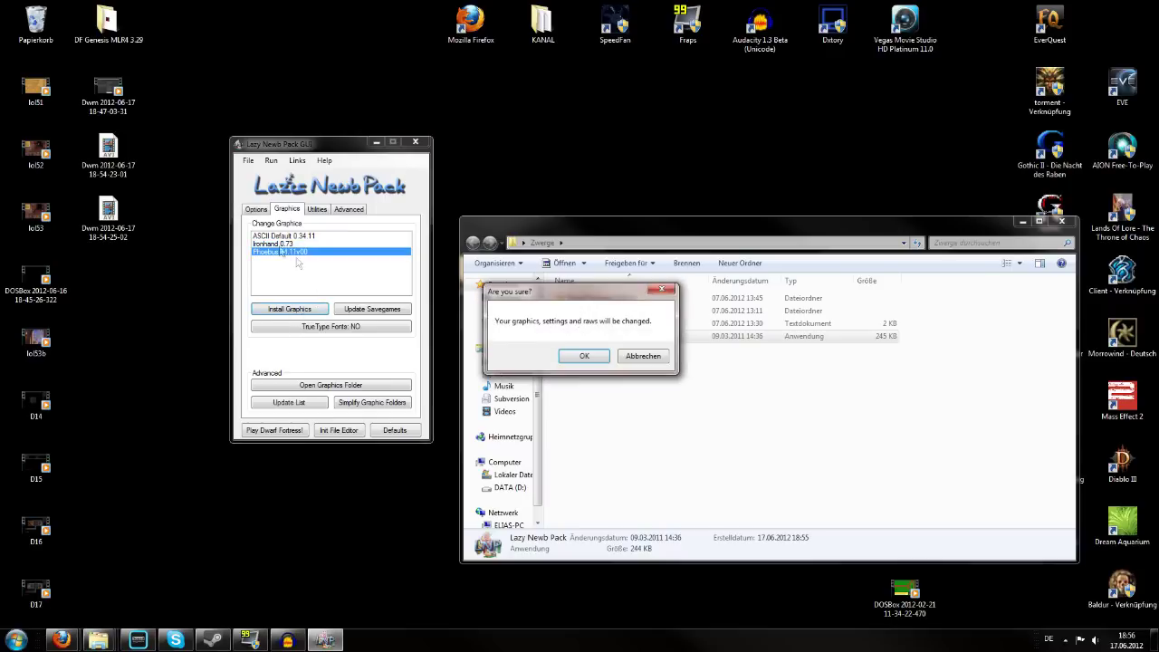
pyautogui.click(584, 356)
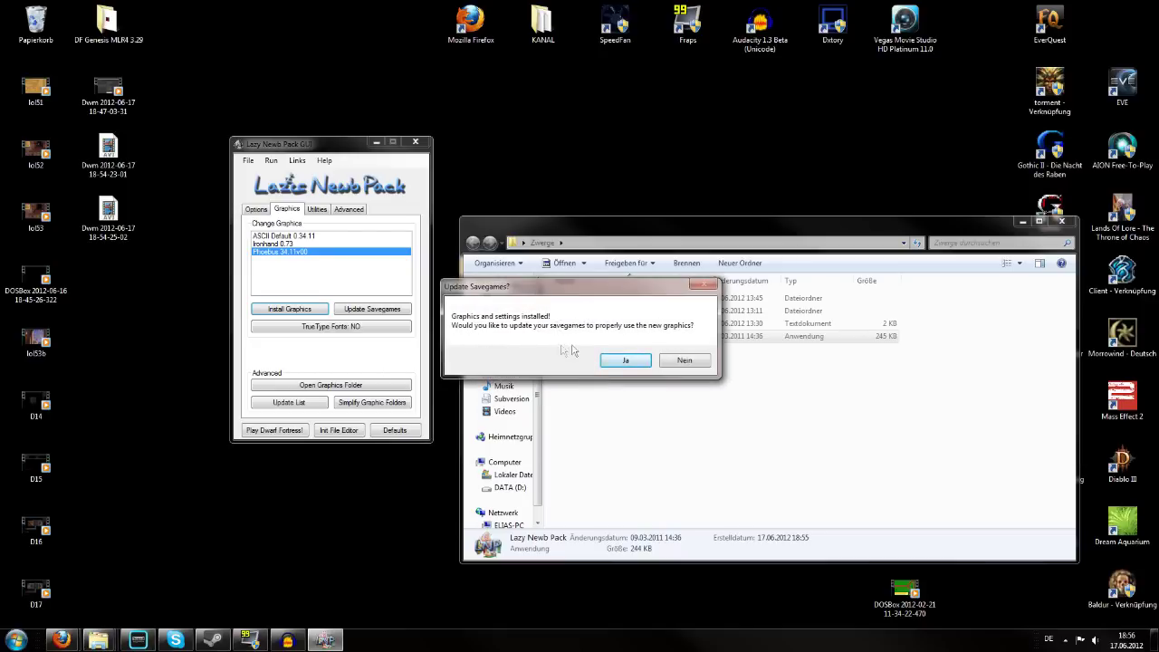
pyautogui.click(624, 362)
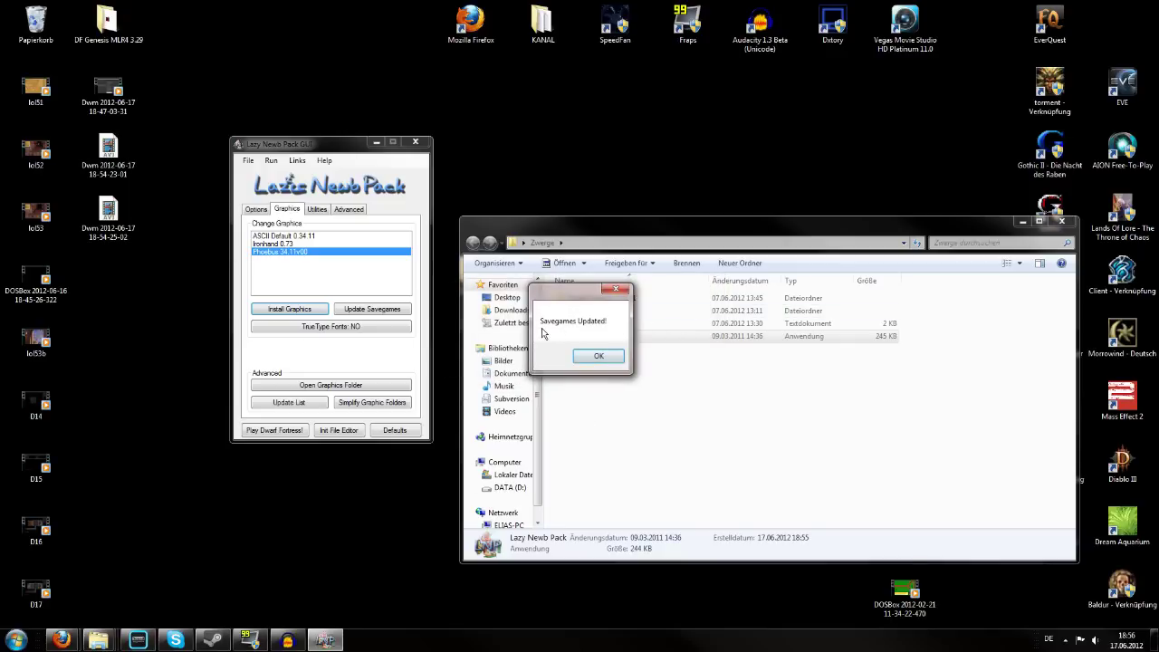
pyautogui.click(598, 356)
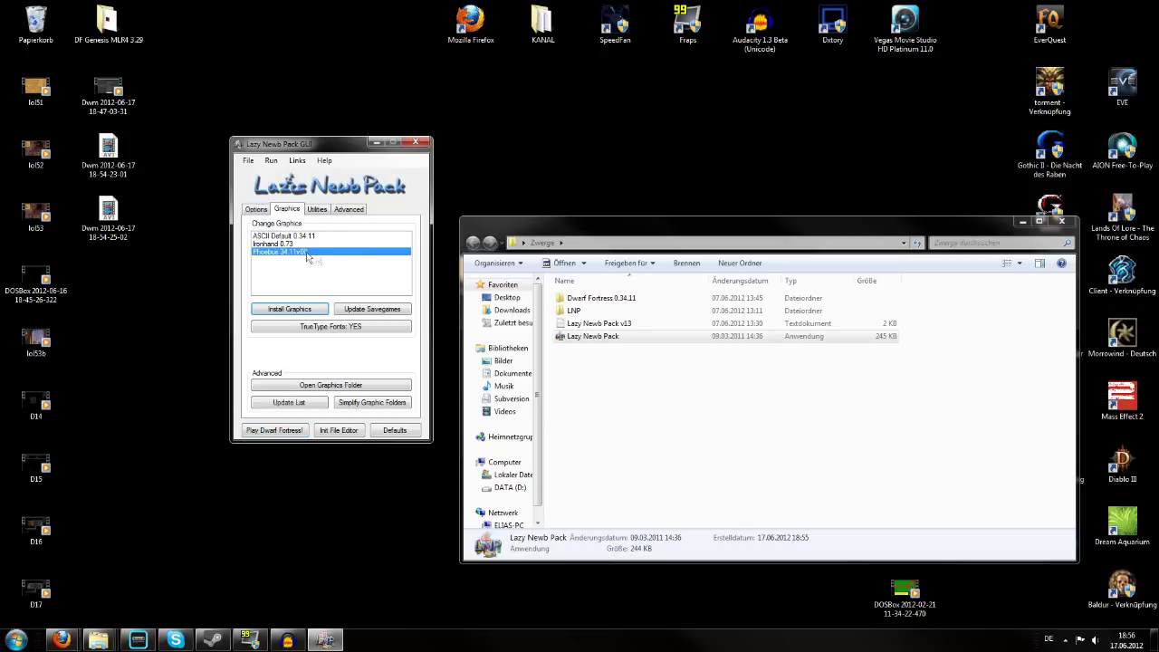
# Set the Economy option and the Aquifers mod to NO.
pyautogui.click(263, 214)
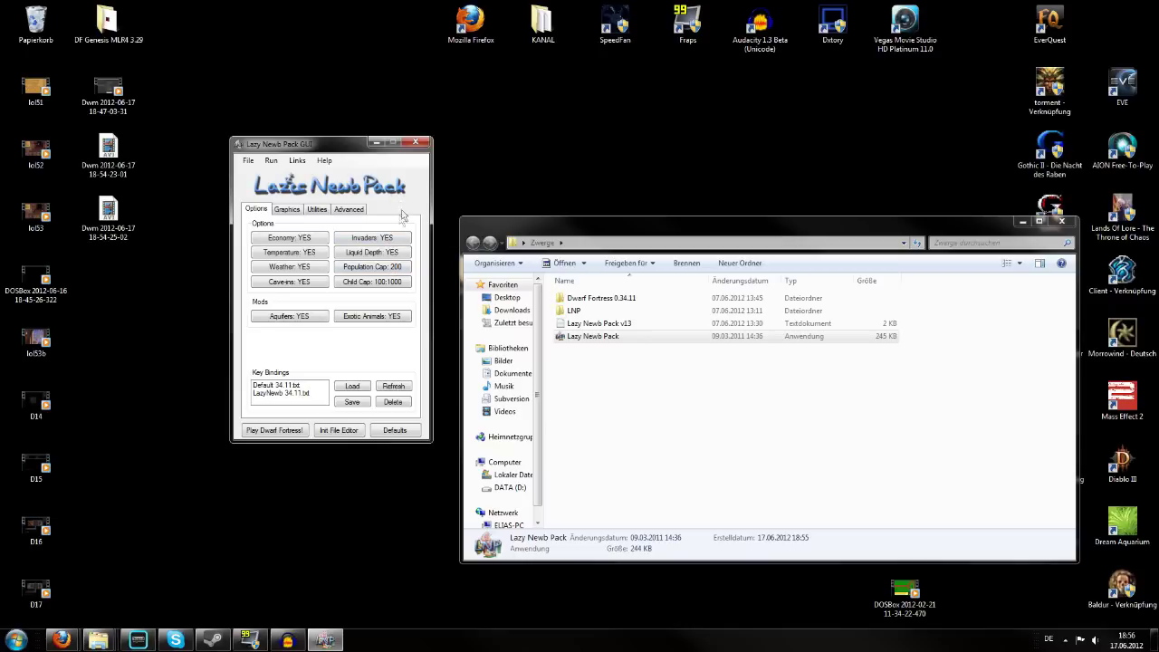
pyautogui.click(309, 240)
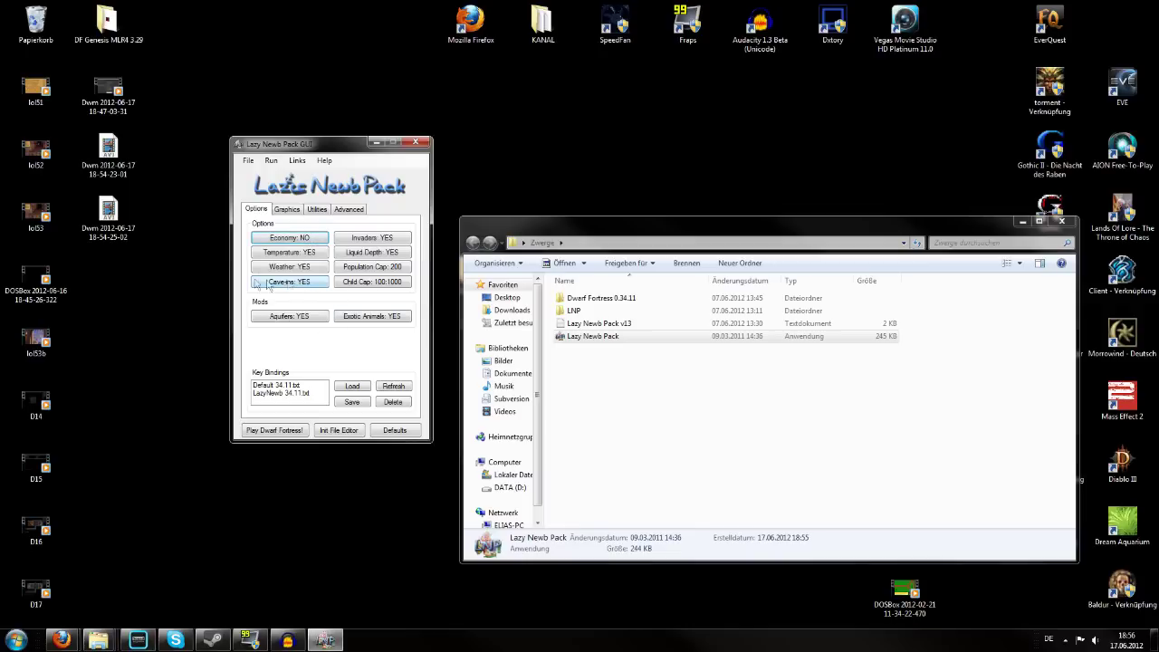
pyautogui.click(290, 319)
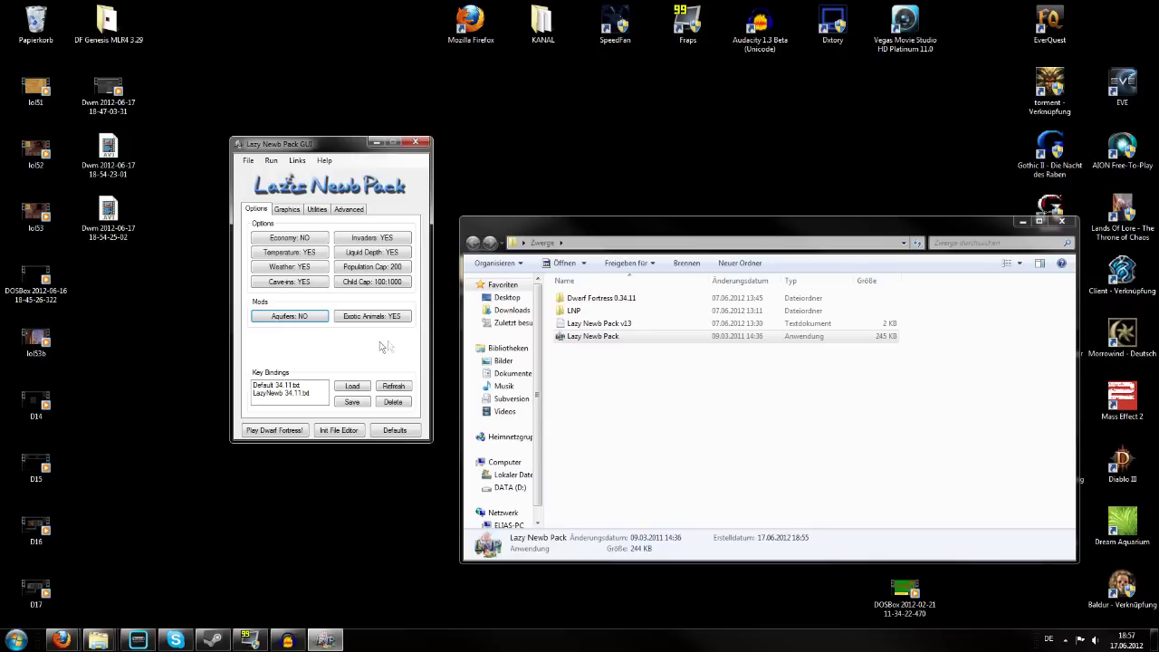
# Set the child cap to 0:0.
pyautogui.click(370, 284)
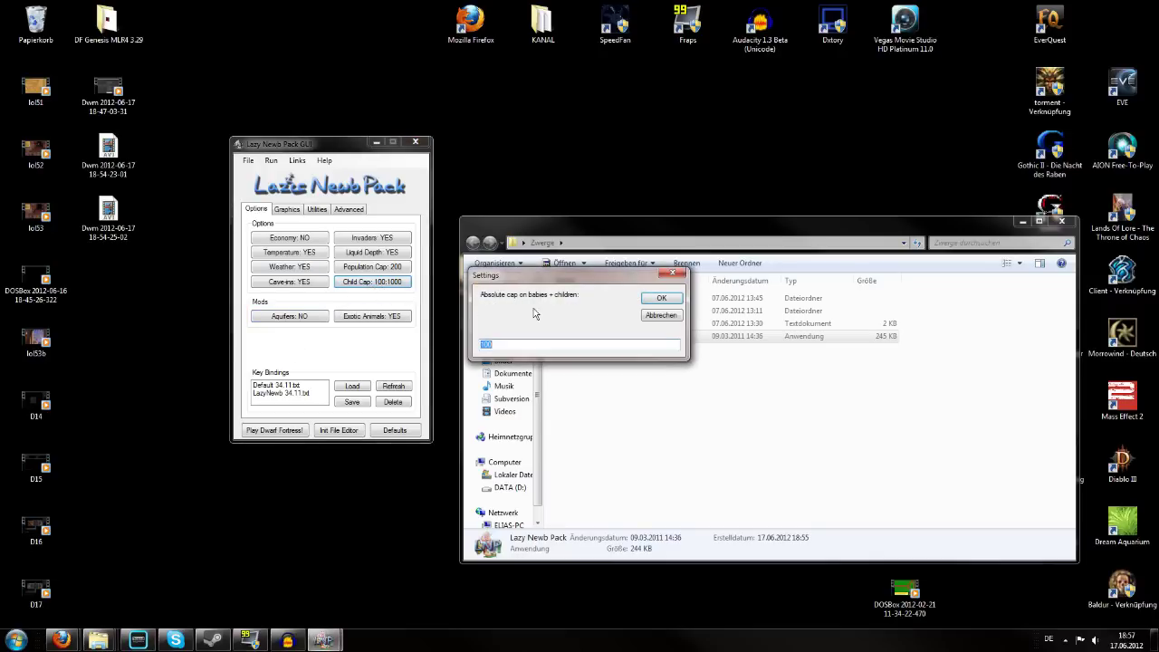
pyautogui.click(641, 299)
pyautogui.write('0')
pyautogui.click(657, 300)
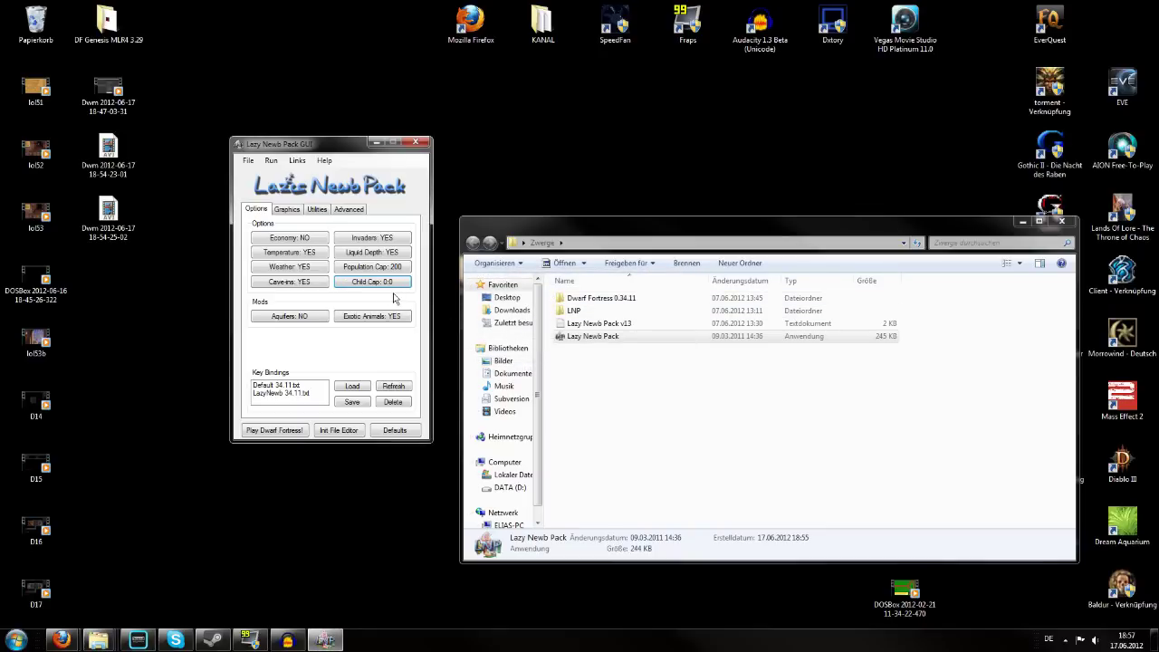
# Check the population cap without changing it, and set Invaders to NO.
pyautogui.click(352, 270)
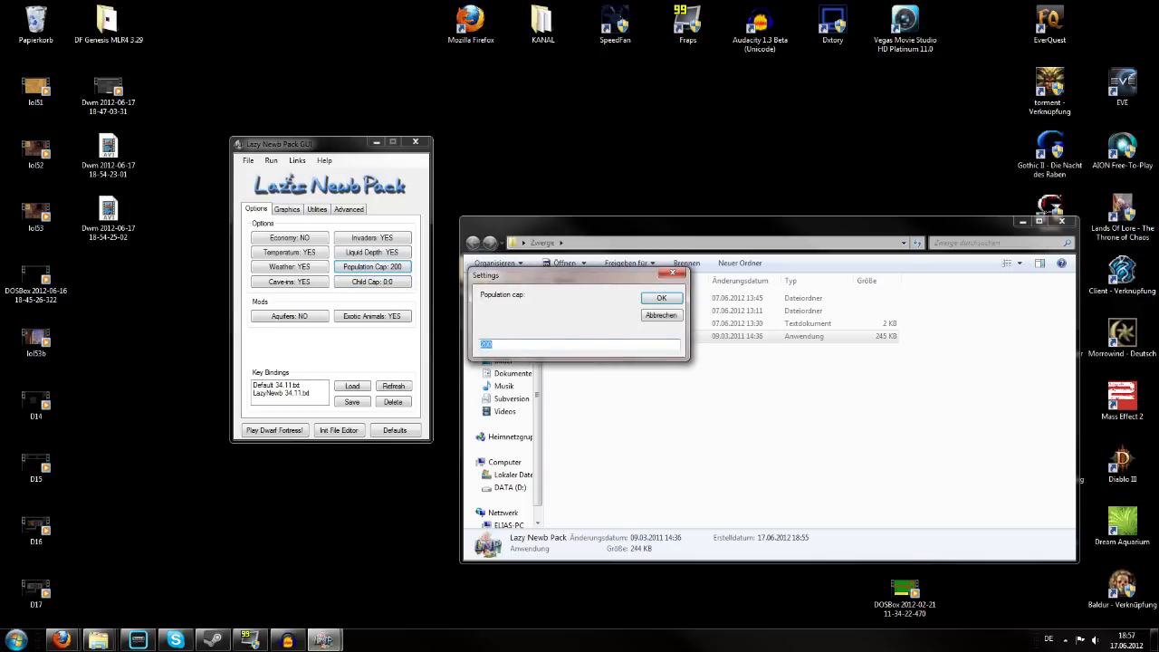
pyautogui.click(660, 315)
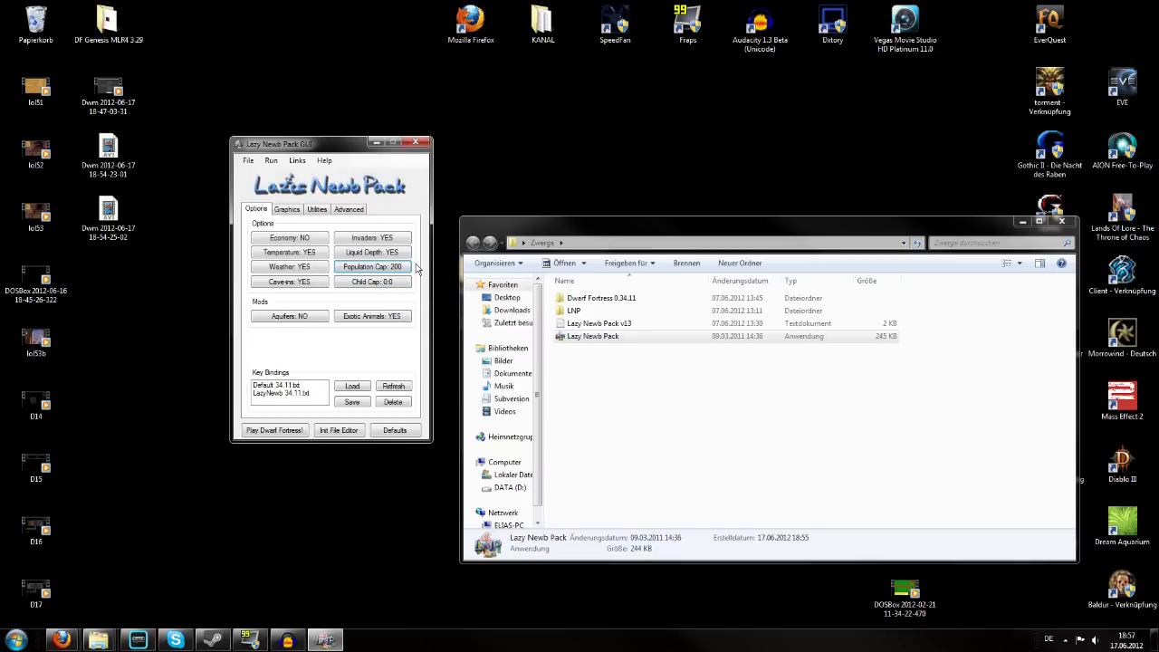
pyautogui.click(371, 237)
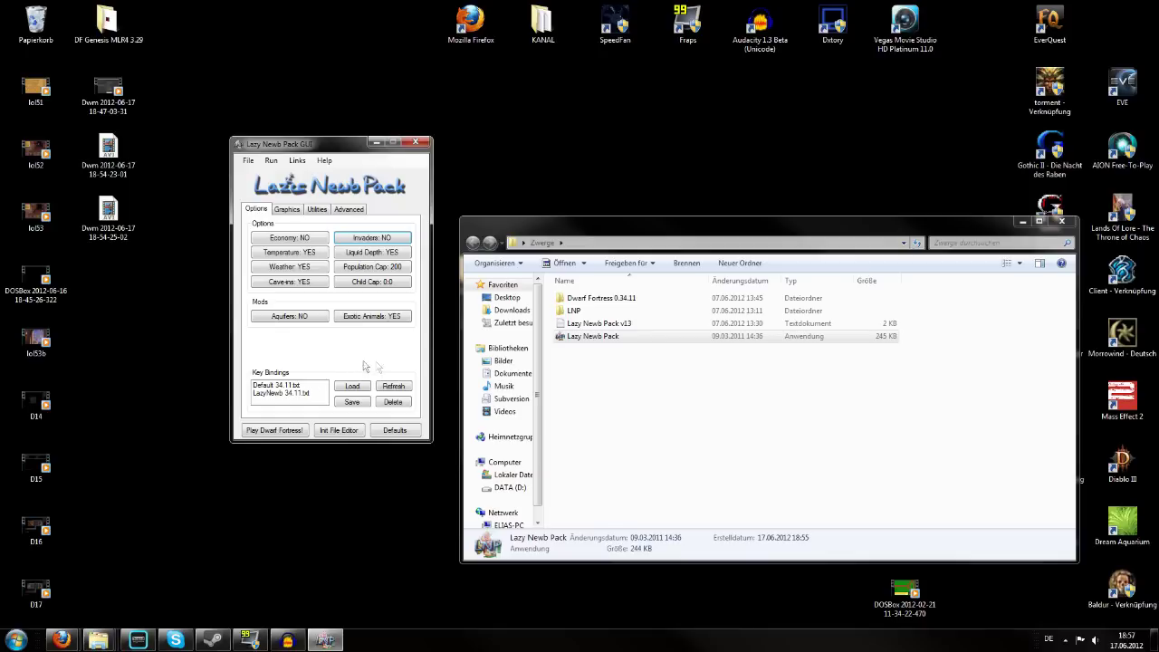
# Run the Dwarf Therapist utility, dismiss its warning, and minimize its window.
pyautogui.click(316, 209)
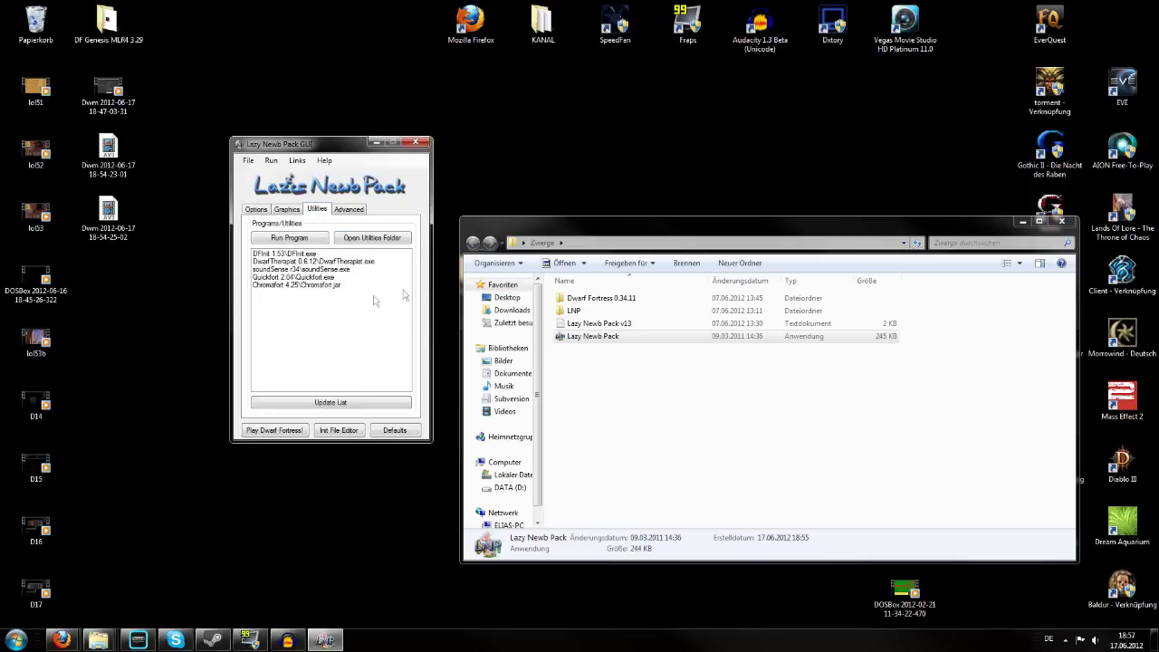
pyautogui.click(326, 262)
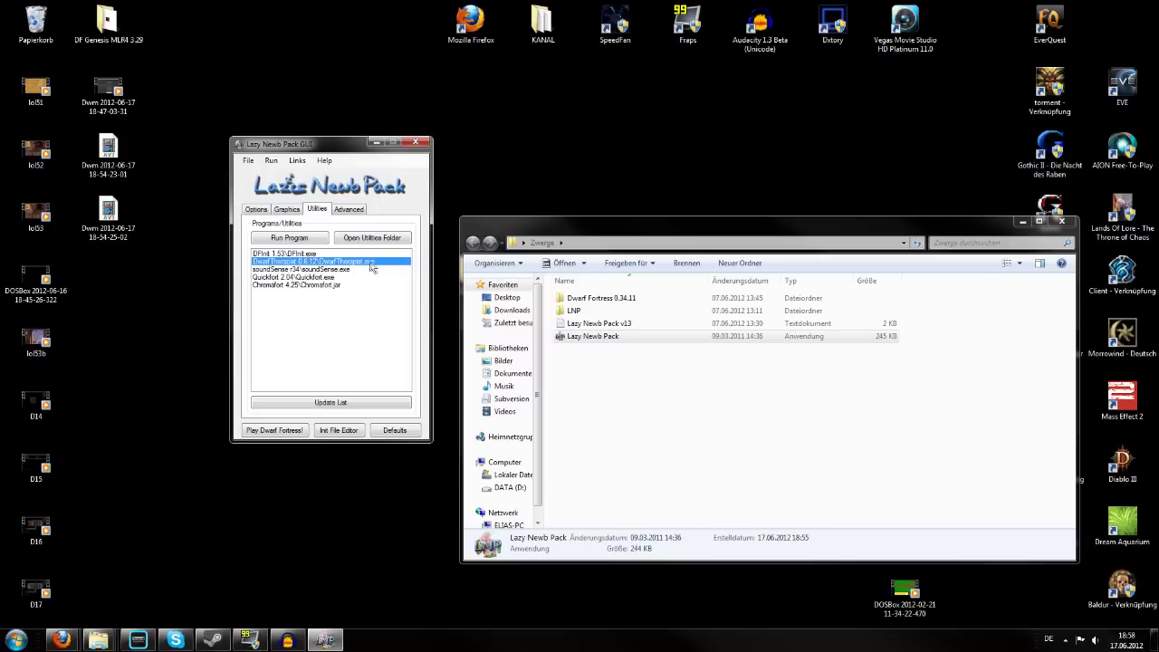
pyautogui.click(291, 238)
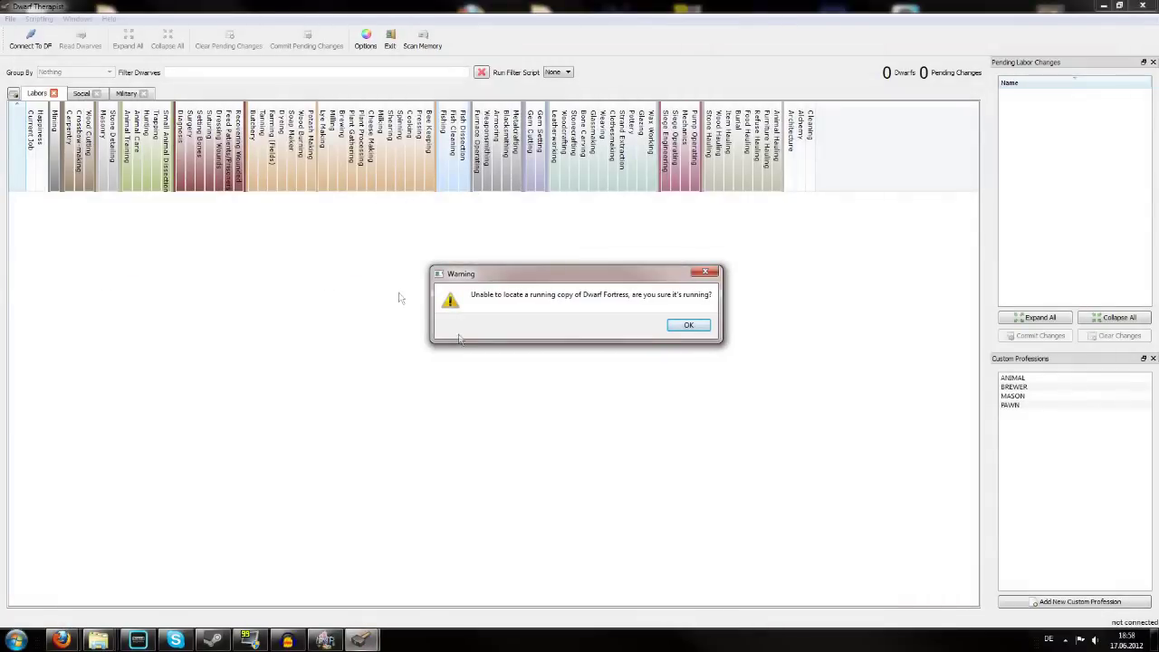
pyautogui.click(689, 330)
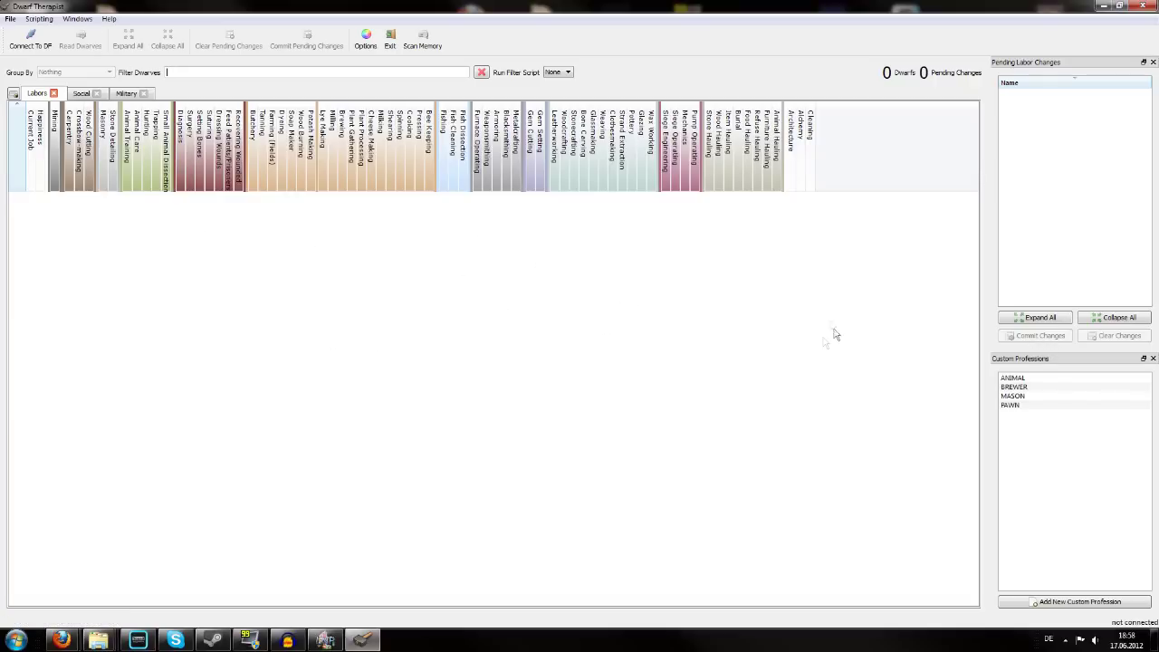
pyautogui.click(1103, 6)
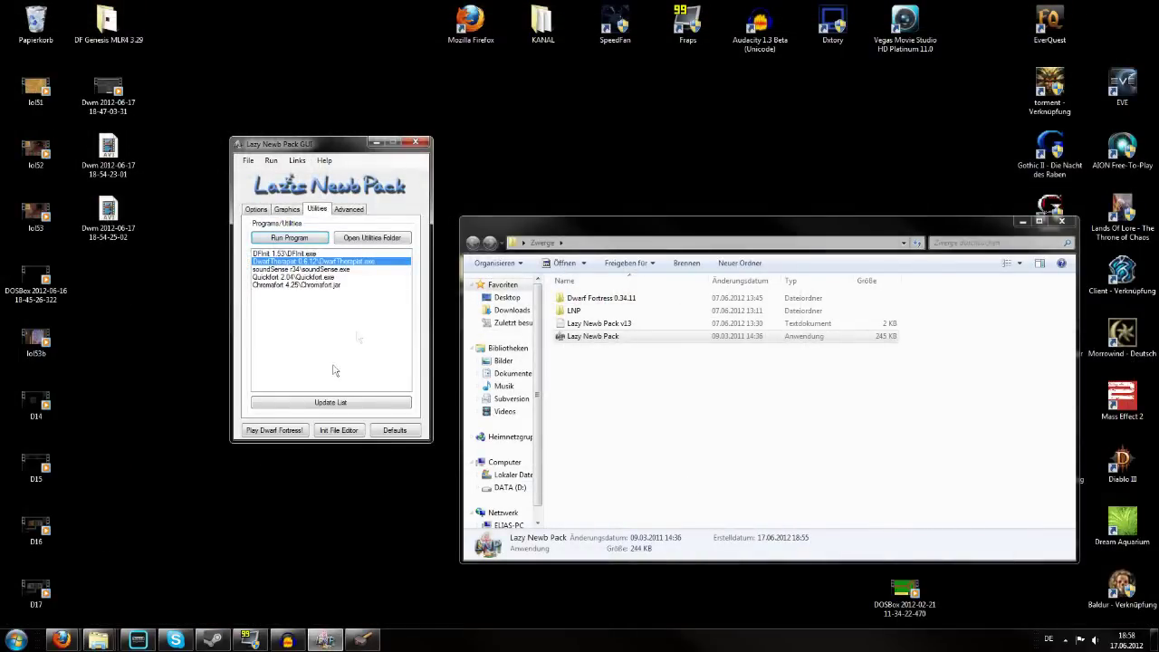